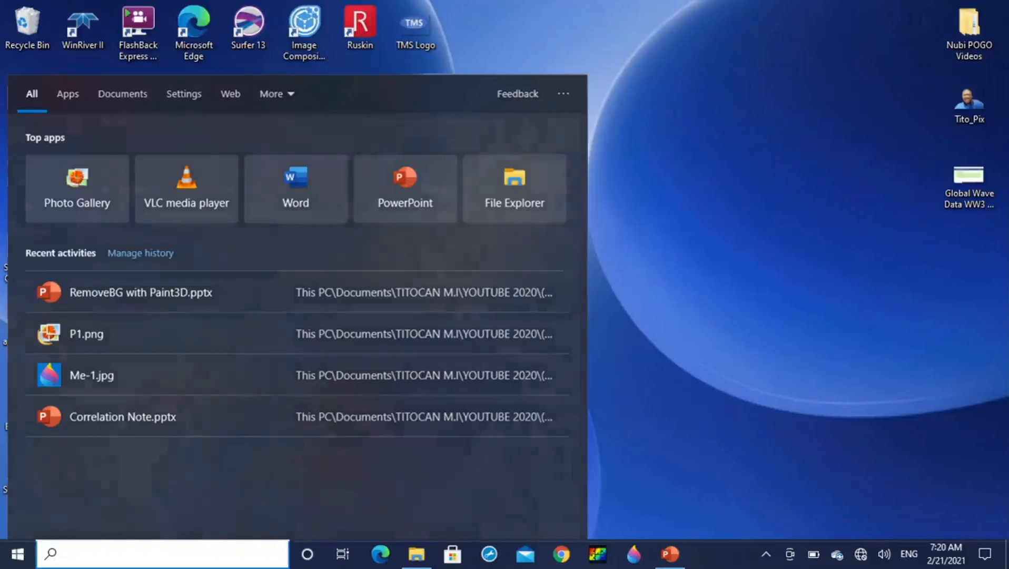
# Launch Paint 3D and start a new blank project
pyautogui.write('Paint3D')
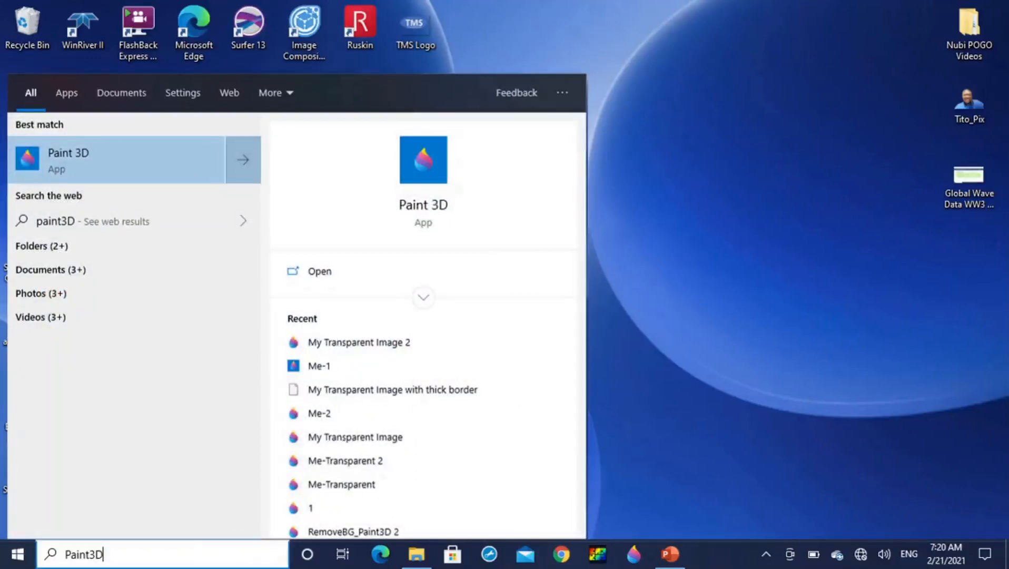
pyautogui.press('Return')
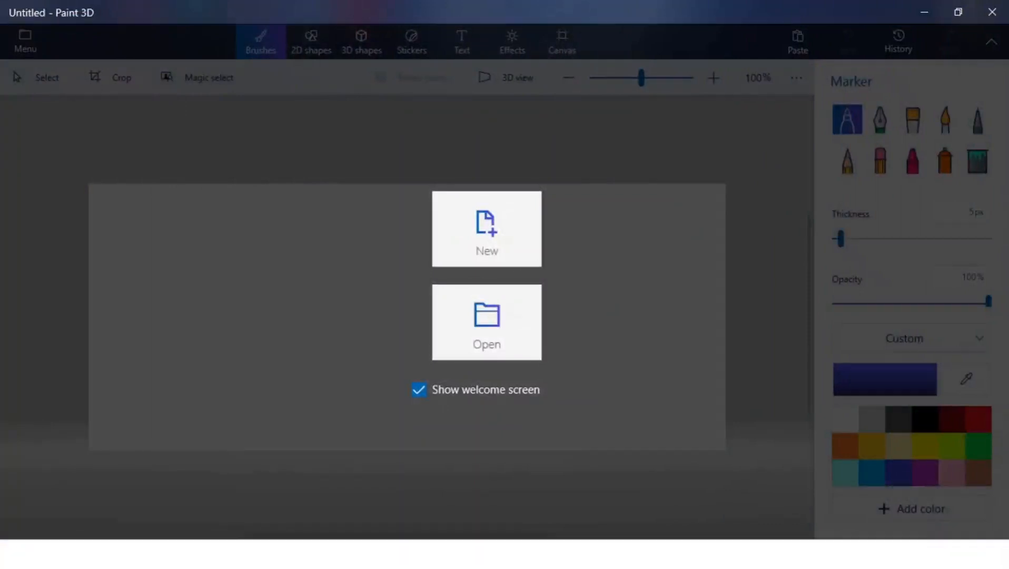
pyautogui.click(487, 228)
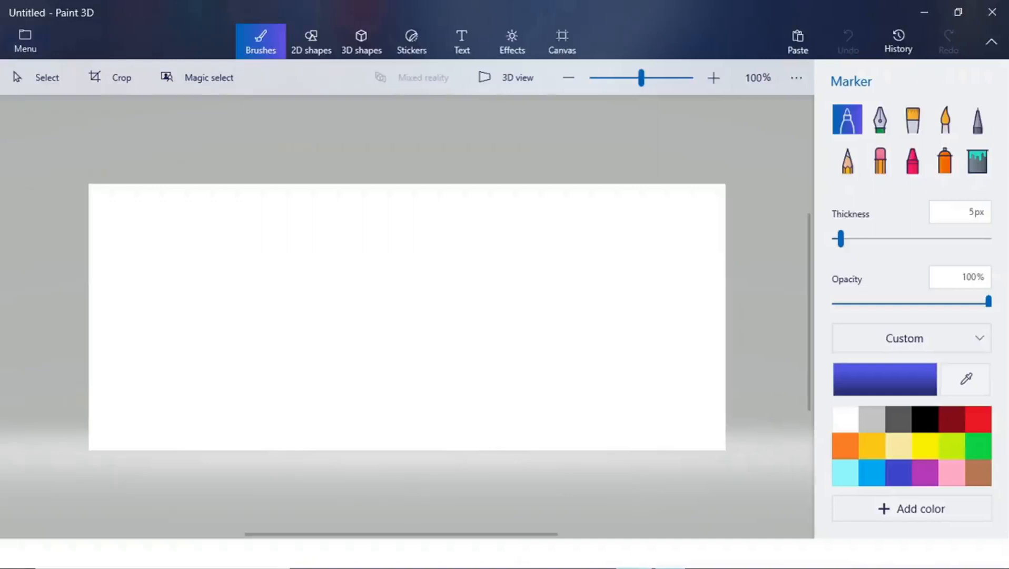
# Open the Me-1 picture from the My Pictures folder
pyautogui.click(25, 40)
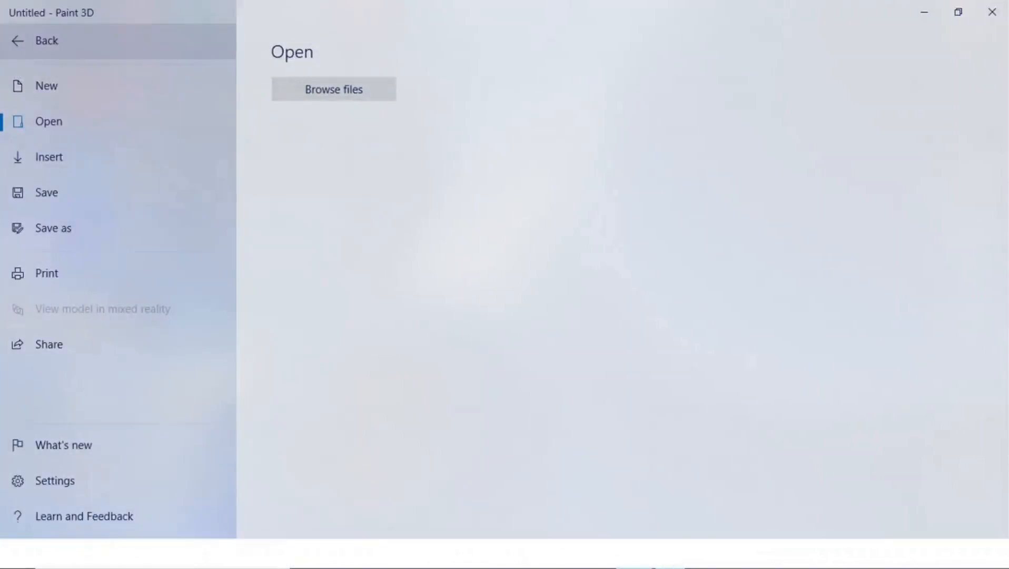
pyautogui.click(334, 89)
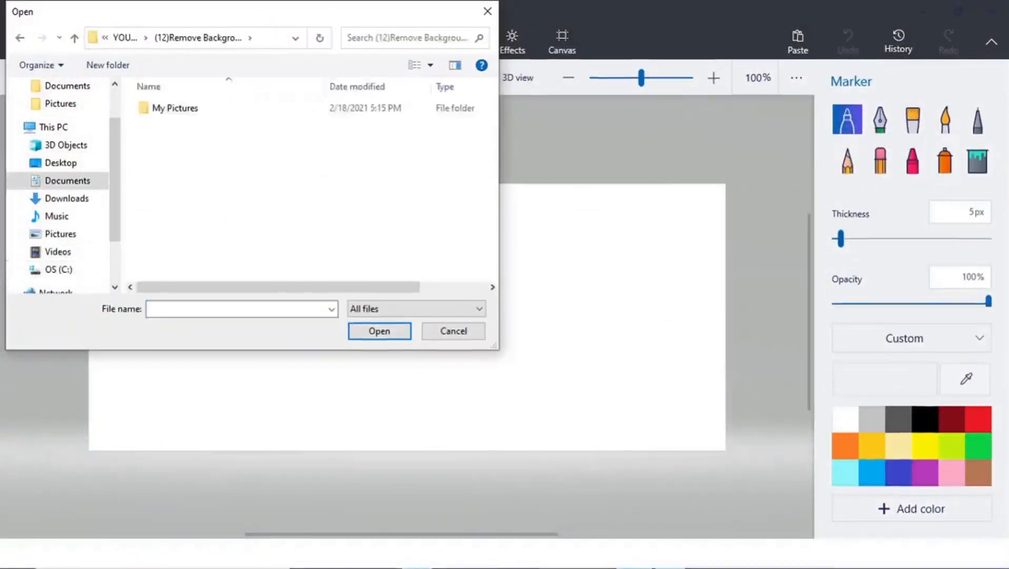
pyautogui.doubleClick(174, 108)
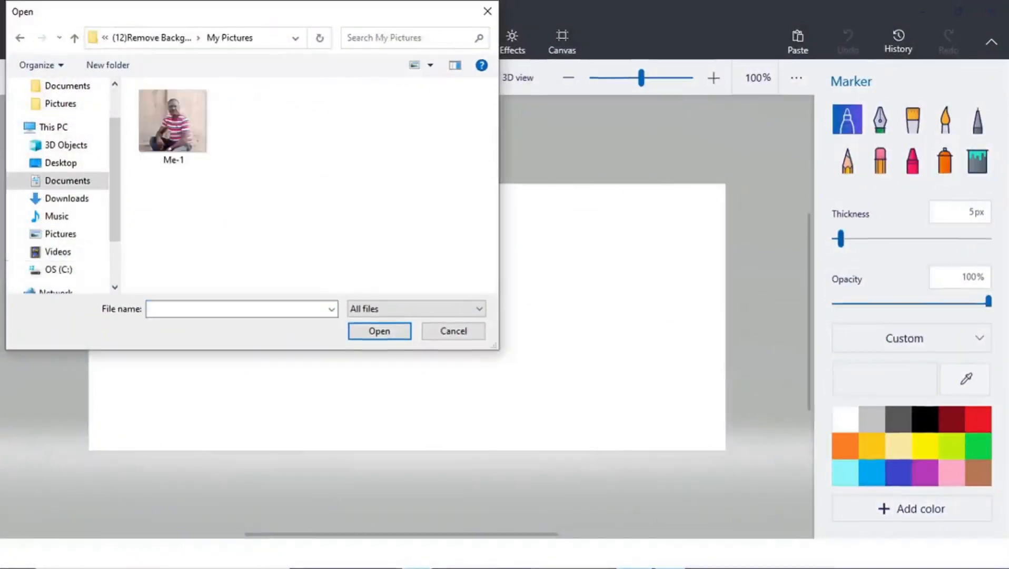
pyautogui.click(174, 122)
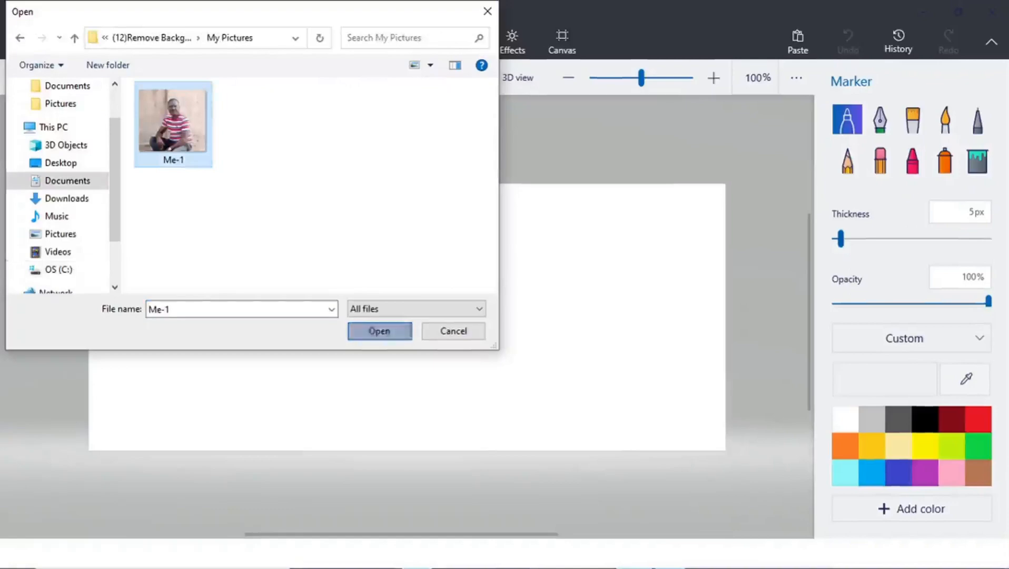
pyautogui.click(379, 331)
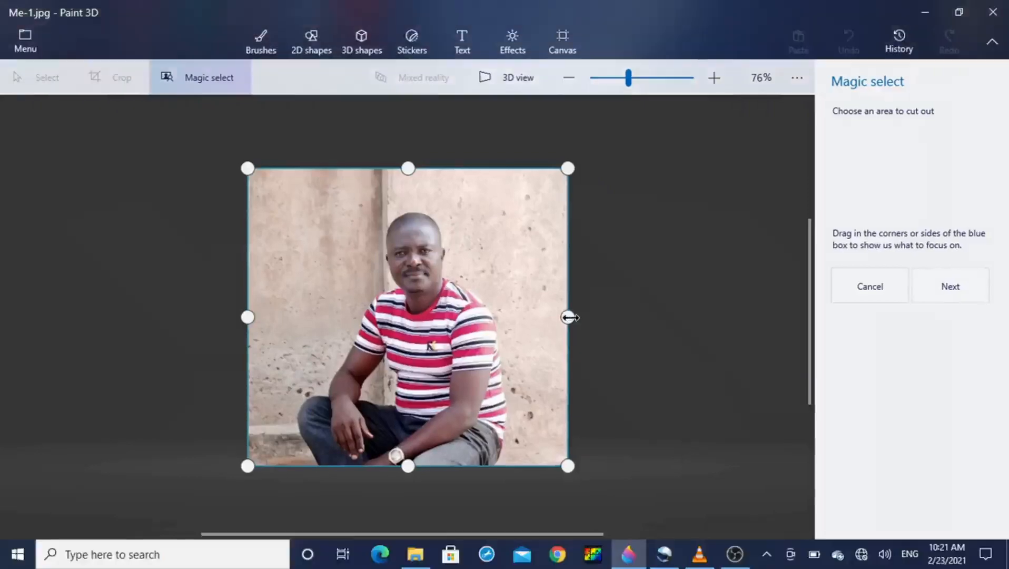
# Narrow the Magic select focus area from both sides and the top to fit closely around the seated man, and generate the cutout
pyautogui.moveTo(569, 318); pyautogui.dragTo(507, 315)
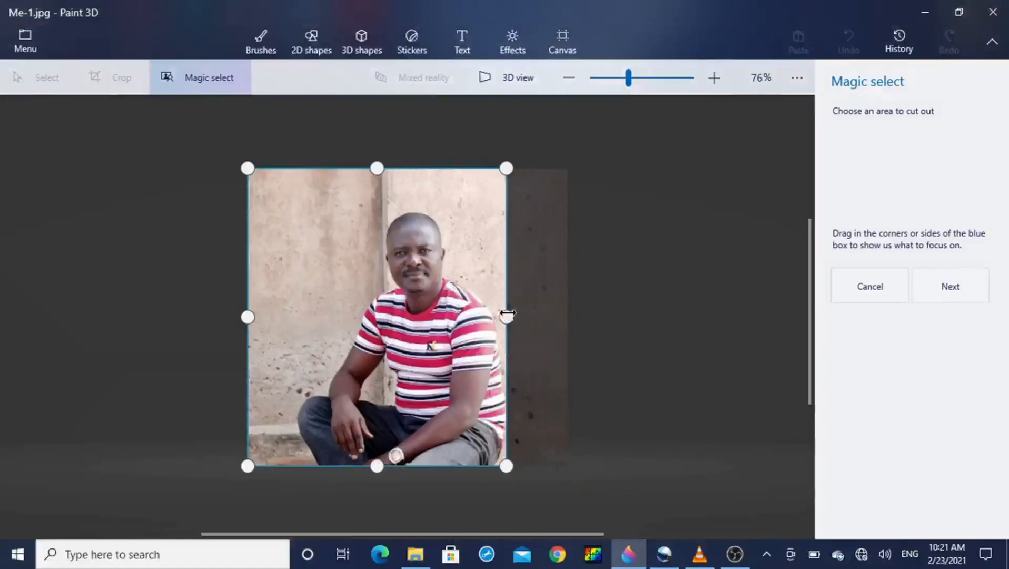
pyautogui.moveTo(248, 316); pyautogui.dragTo(297, 317)
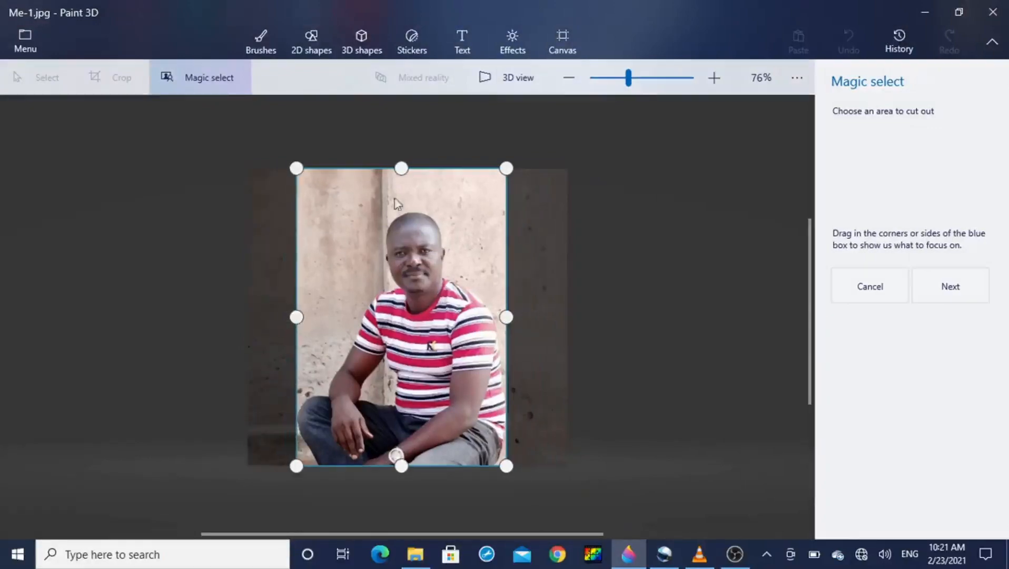
pyautogui.moveTo(401, 168); pyautogui.dragTo(400, 206)
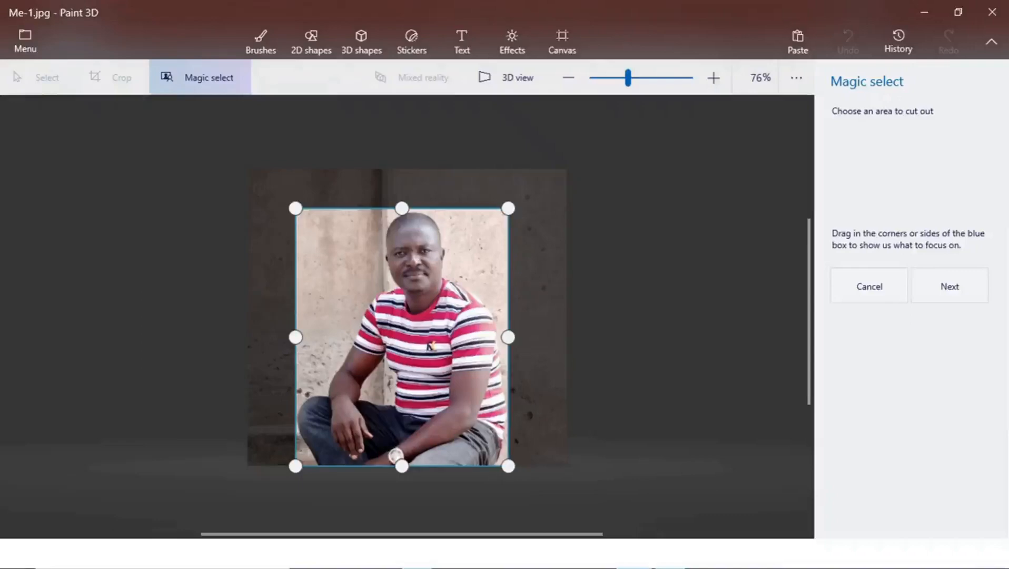
pyautogui.click(950, 286)
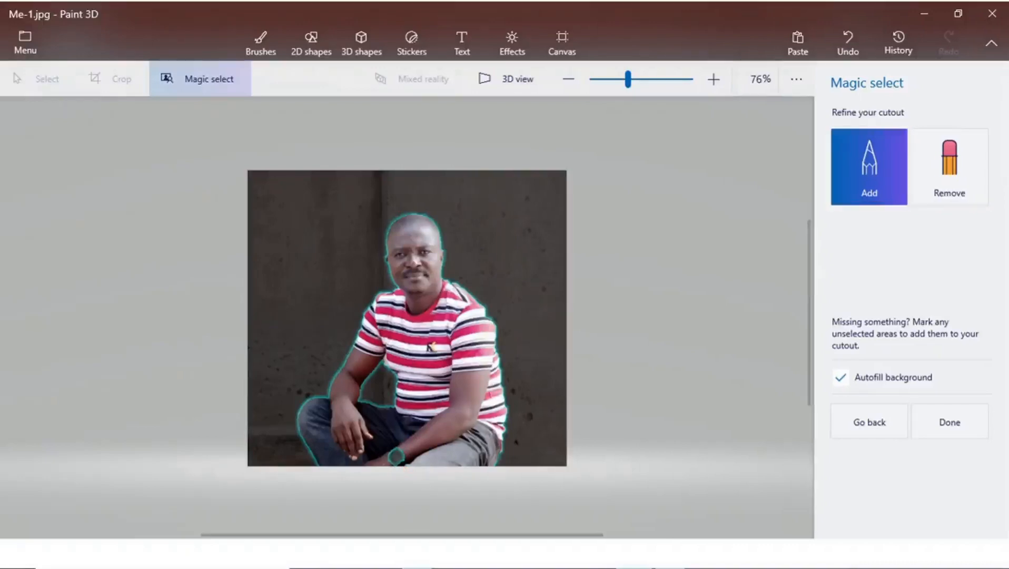
# Add the missing wristwatch area to the cutout and finish the selection with Autofill background enabled
pyautogui.moveTo(383, 464); pyautogui.dragTo(413, 445)
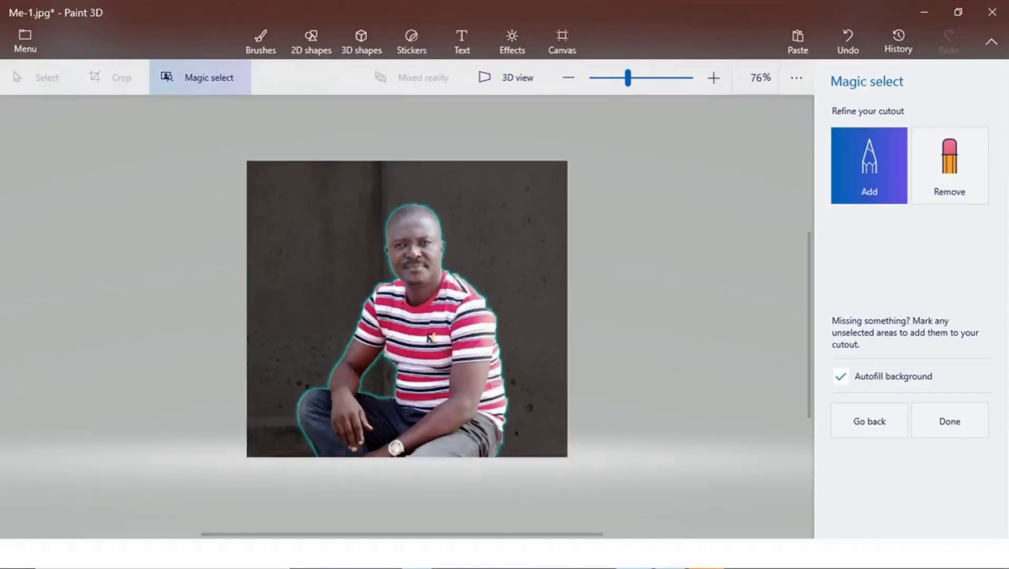
pyautogui.click(950, 421)
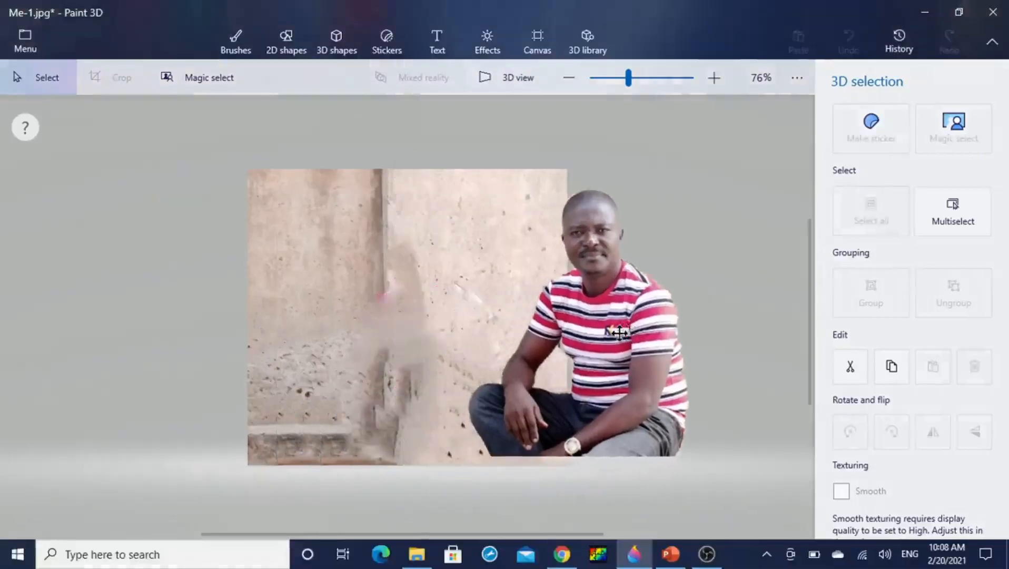
# Move the cutout of the man back over the wall background and copy it
pyautogui.moveTo(627, 376); pyautogui.dragTo(391, 344)
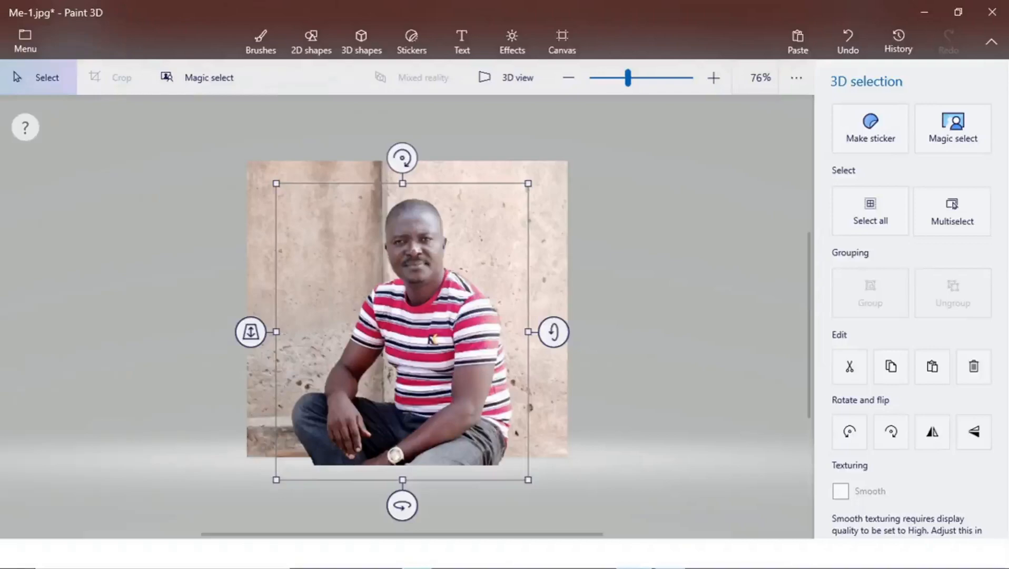
pyautogui.rightClick(433, 340)
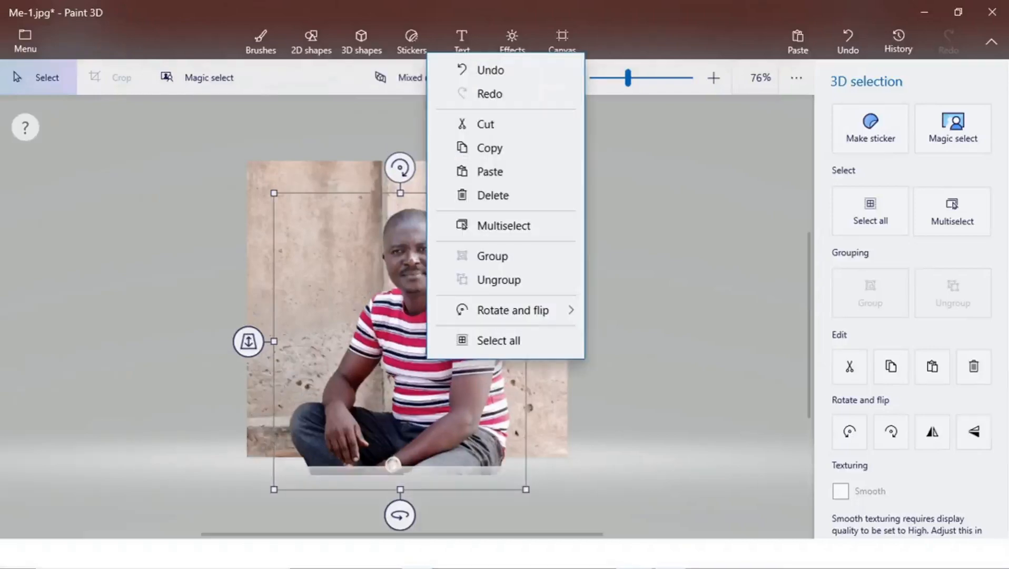
pyautogui.click(489, 148)
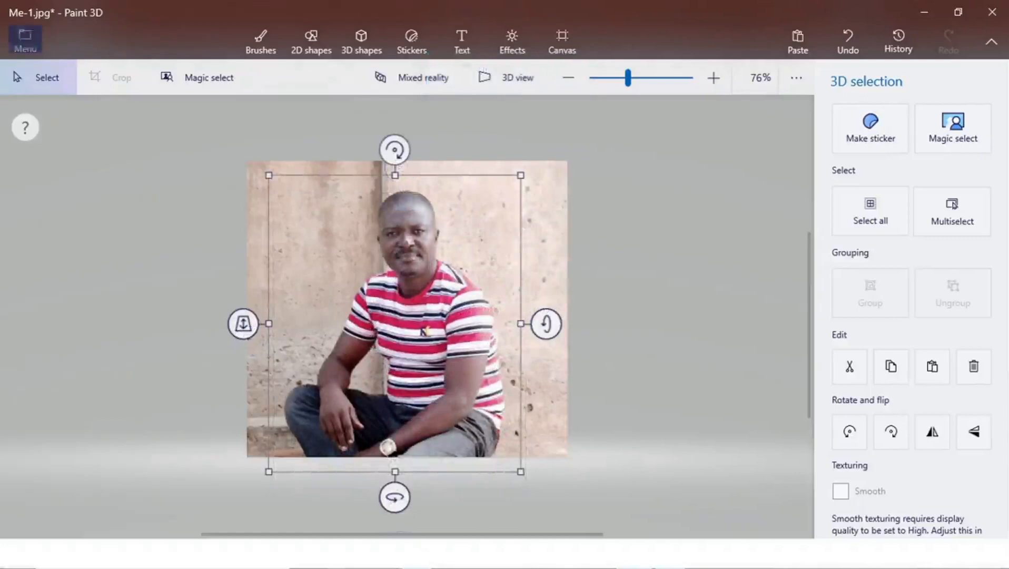
# Create a new project without saving the changes to Me-1.jpg, and paste the copied cutout onto the blank canvas
pyautogui.click(25, 40)
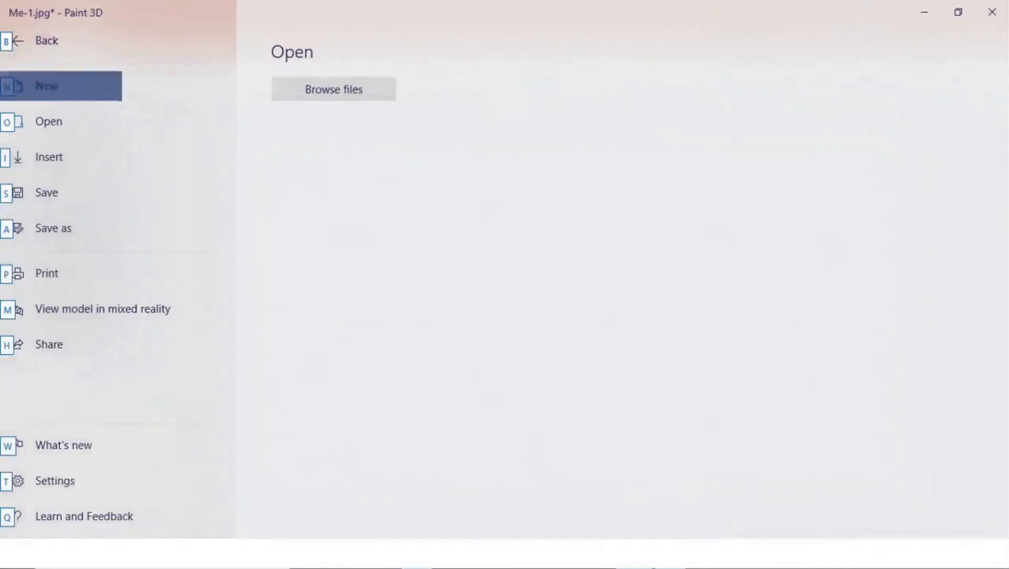
pyautogui.click(46, 86)
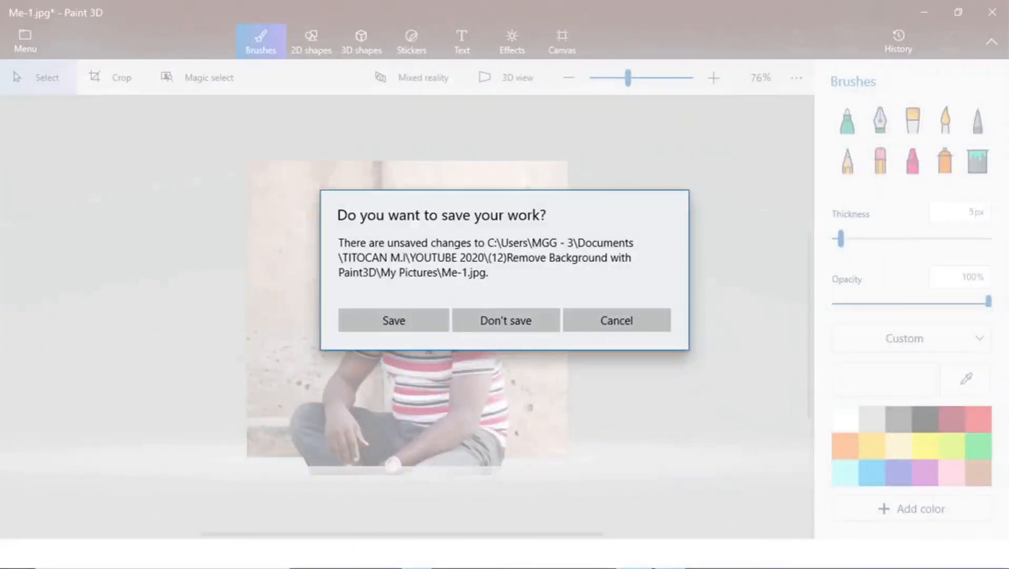
pyautogui.click(506, 320)
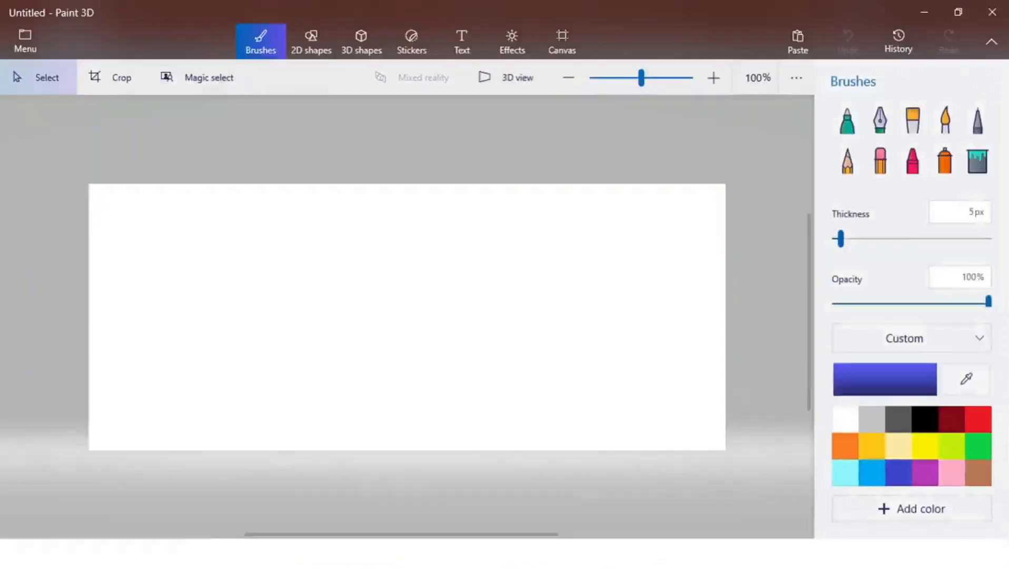
pyautogui.click(798, 41)
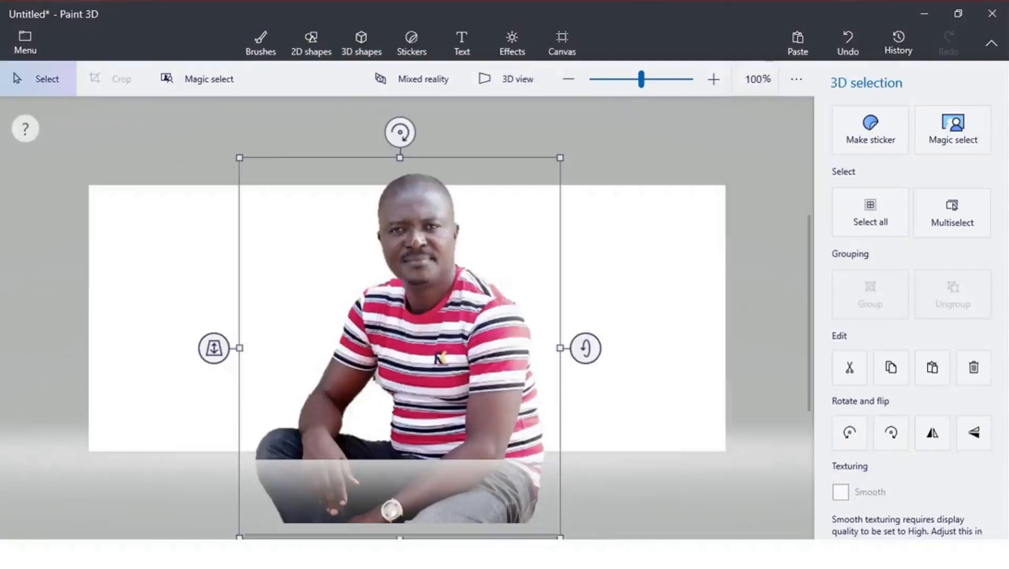
# Scale down the pasted cutout and position it so the man fits within the height of the white canvas
pyautogui.moveTo(240, 157); pyautogui.dragTo(367, 310)
pyautogui.moveTo(464, 425); pyautogui.dragTo(392, 354)
pyautogui.moveTo(296, 238); pyautogui.dragTo(253, 176)
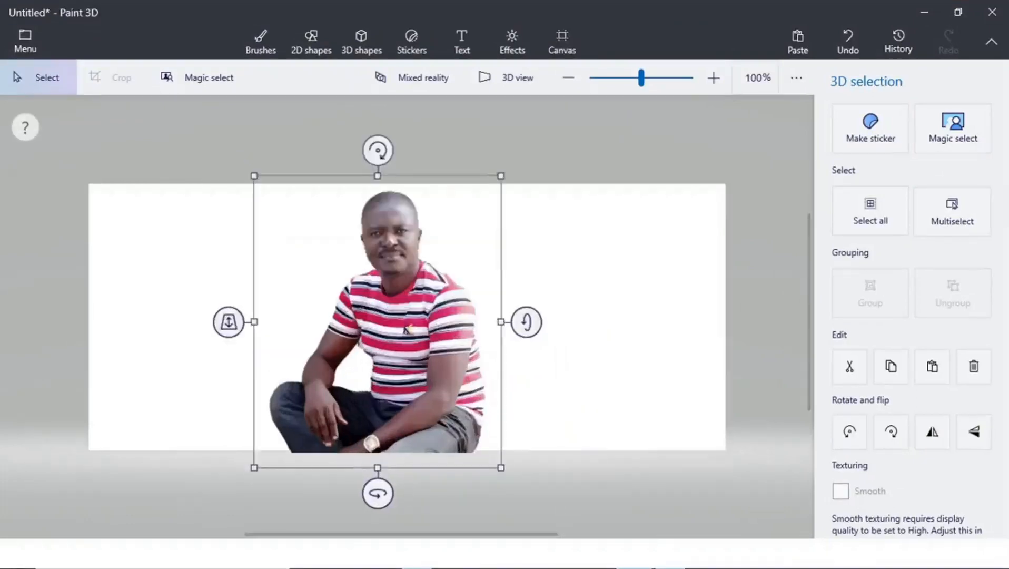
pyautogui.moveTo(406, 330); pyautogui.dragTo(410, 329)
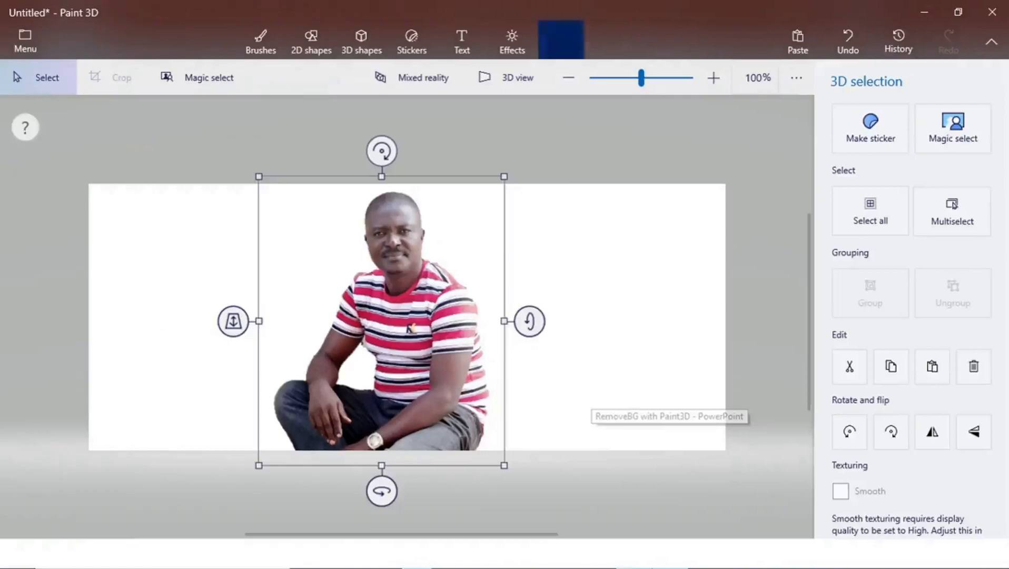
# Narrow the canvas around the man to about 364 px wide, cutting off the empty white space at the sides
pyautogui.click(562, 41)
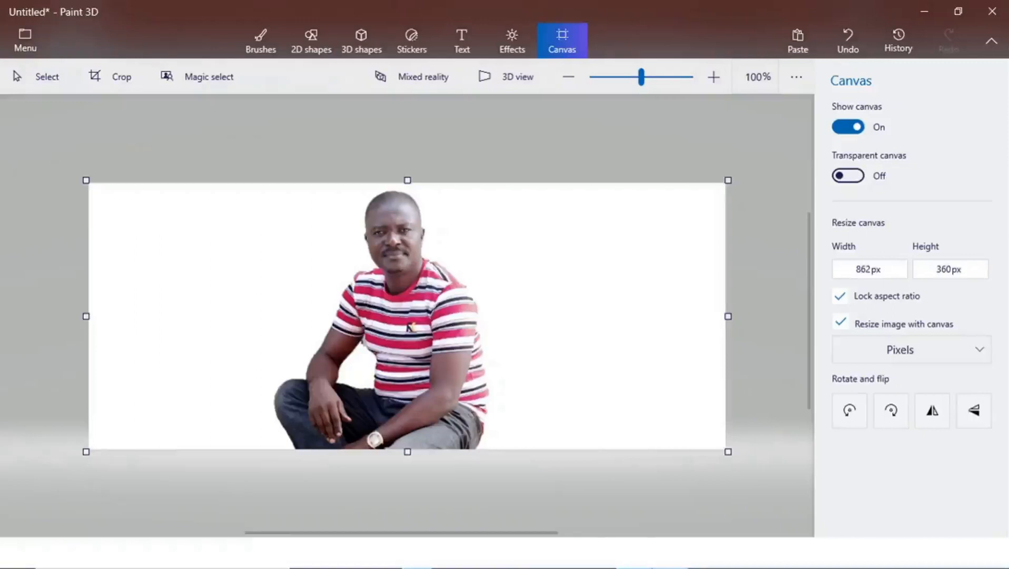
pyautogui.moveTo(728, 316); pyautogui.dragTo(537, 325)
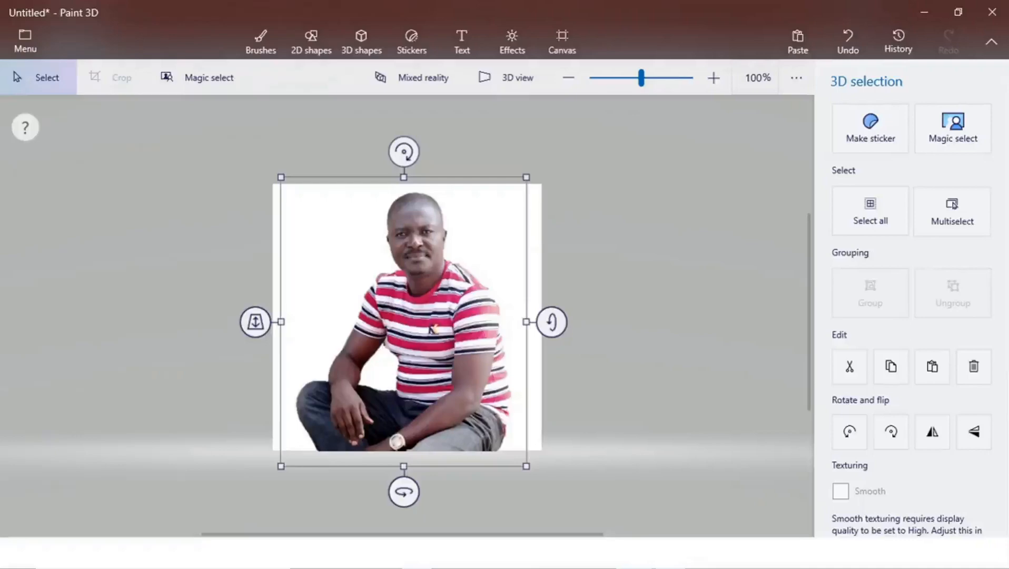
# Save a copy as a PNG image with Transparency enabled, named "My Transparent Image", in the My Pictures folder
pyautogui.click(24, 40)
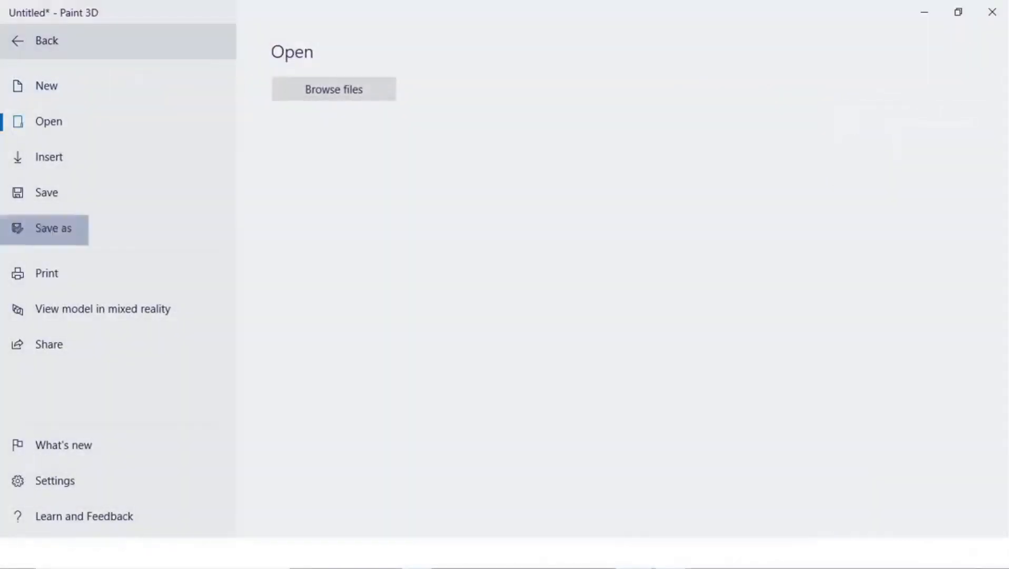
pyautogui.click(53, 228)
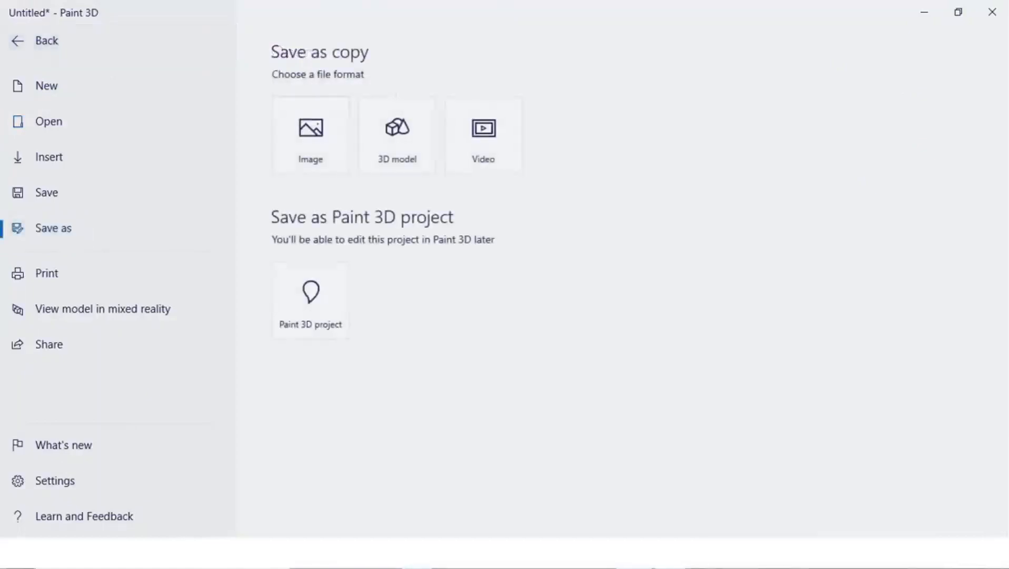
pyautogui.click(310, 135)
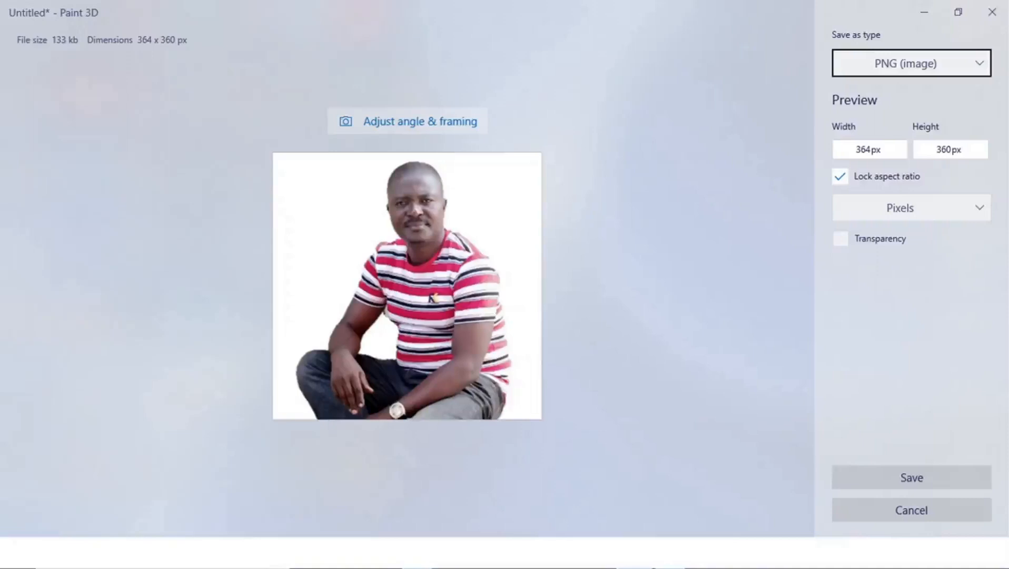
pyautogui.click(906, 64)
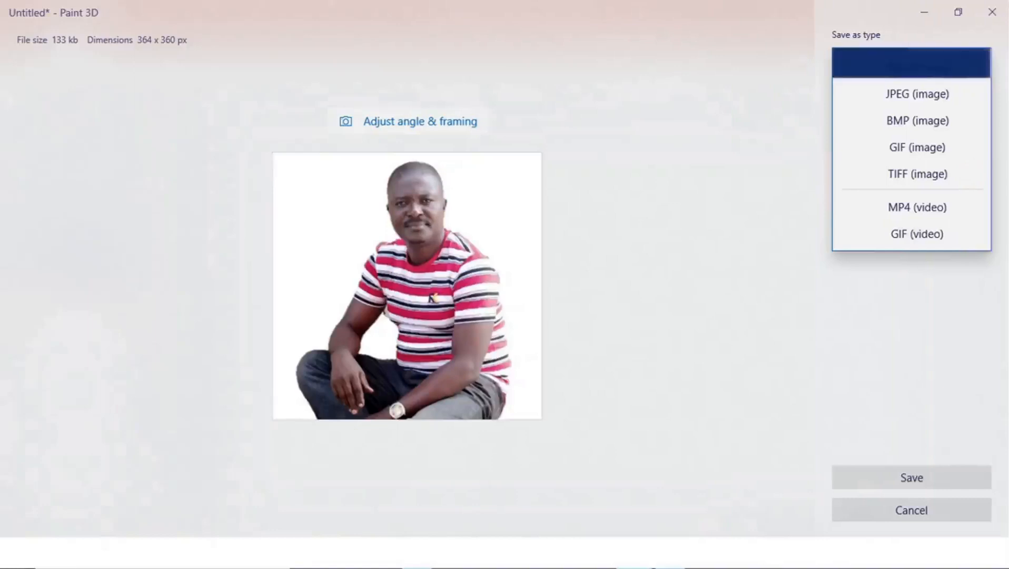
pyautogui.click(918, 67)
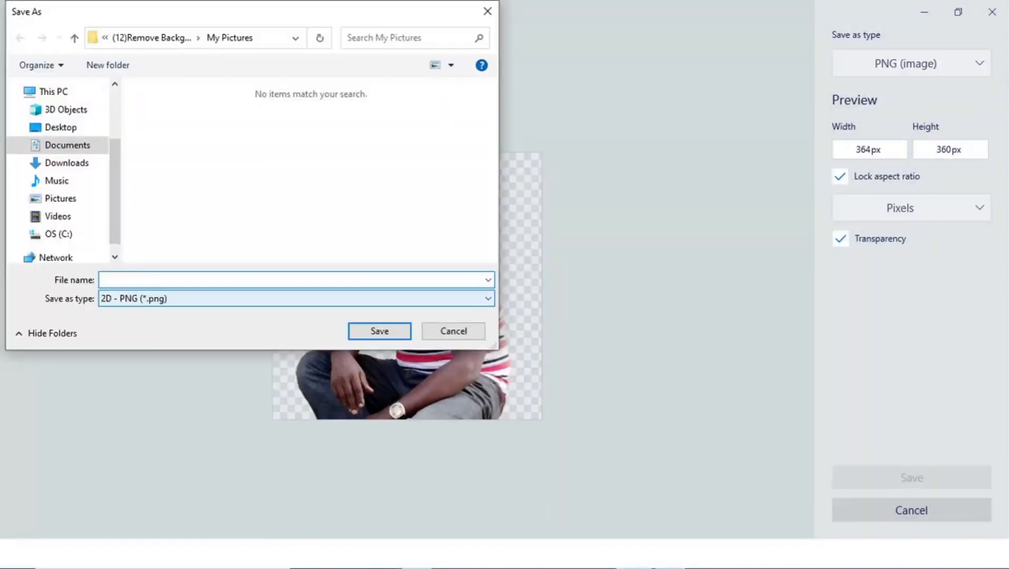
pyautogui.write('My Transparent Image')
pyautogui.press('Return')
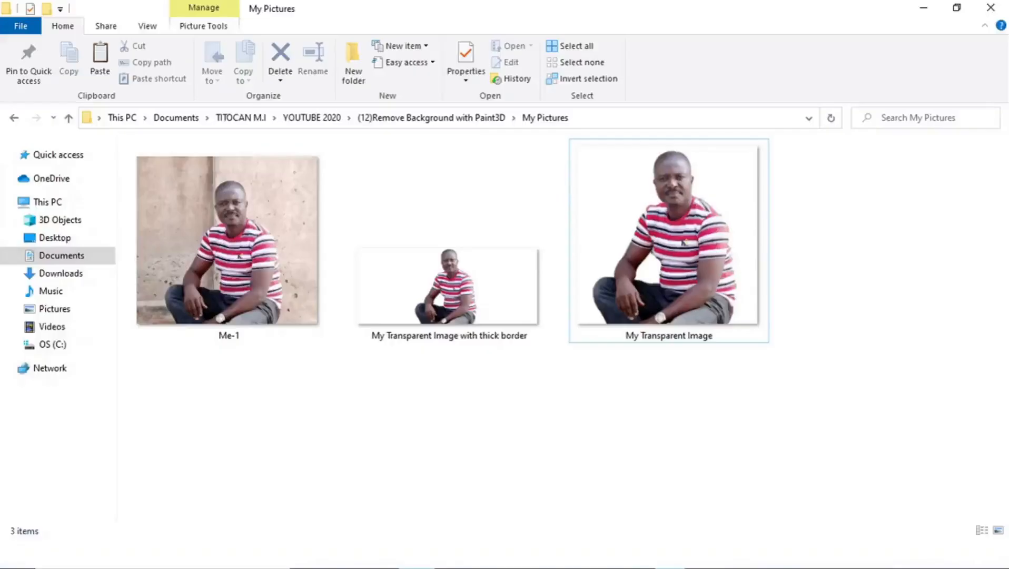